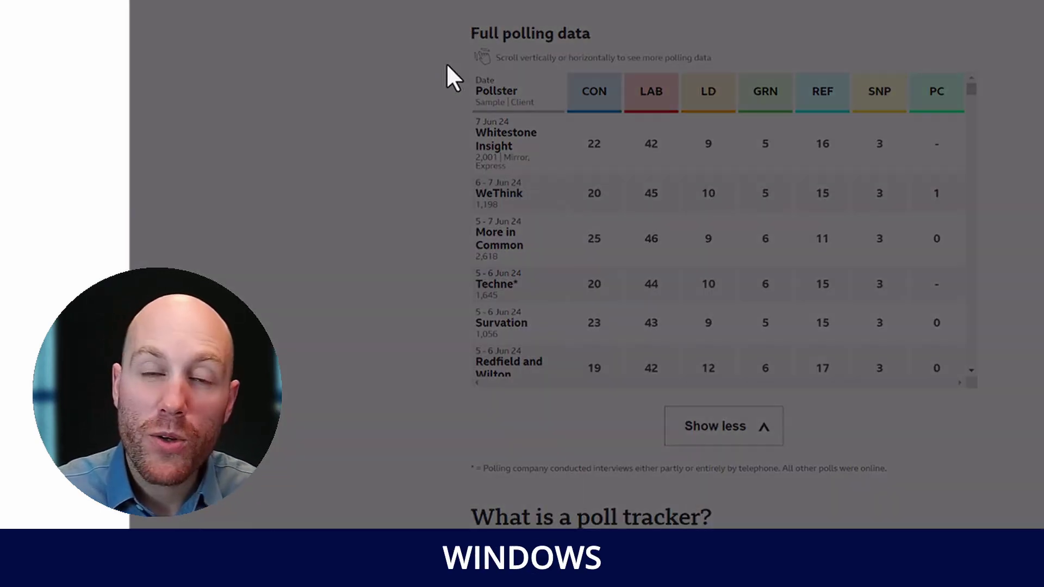
Step: Snip the BBC News full polling data table area
left_click_drag(467, 69, 963, 369)
Step: Send the polling table screenshot to ChatGPT asking to put the data into a table
key("alt+Tab")
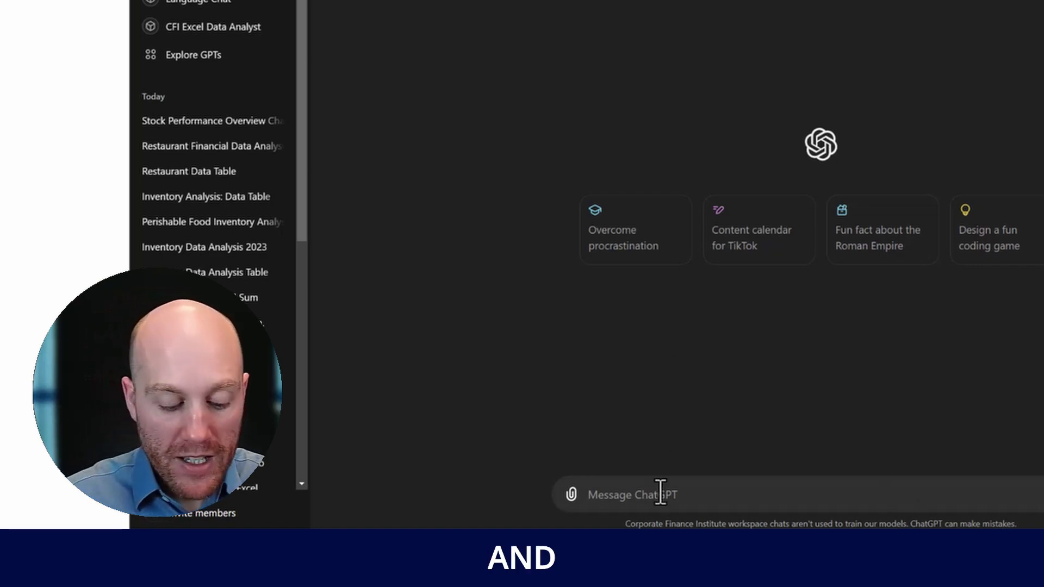
type("Ple")
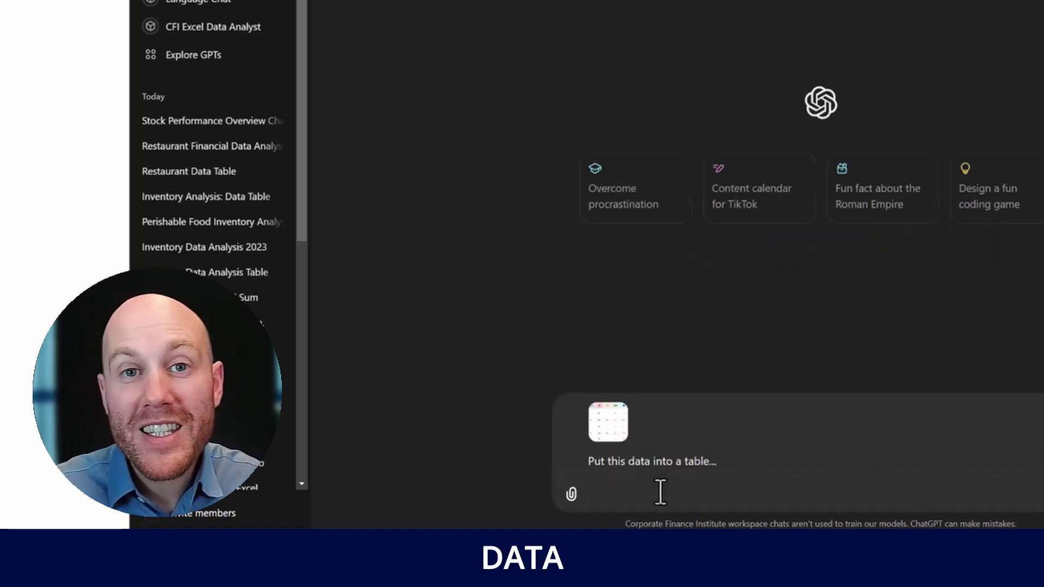
key("Return")
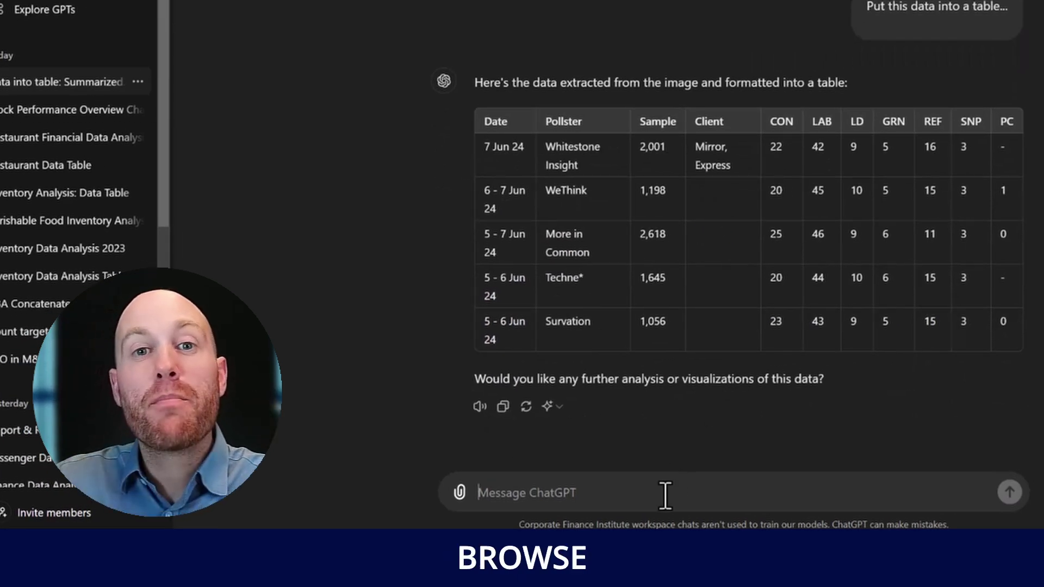
Step: Send ChatGPT the prompt with the BBC page link requesting the full polling table
type("Can you get the full polling data table from this URL?  https://www.bbc.com/news/uk-politics-68079726")
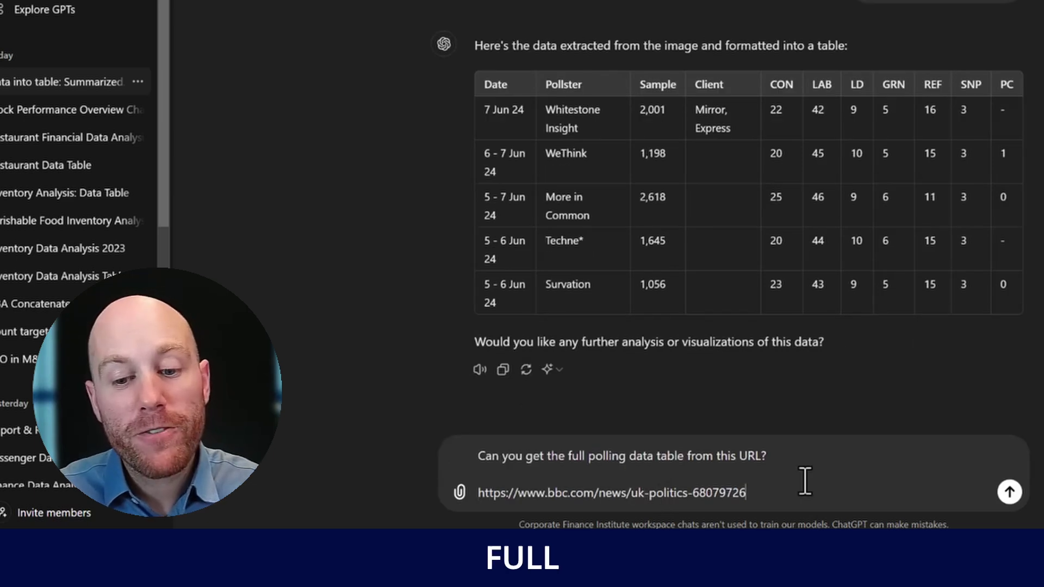
mouse_move(803, 47)
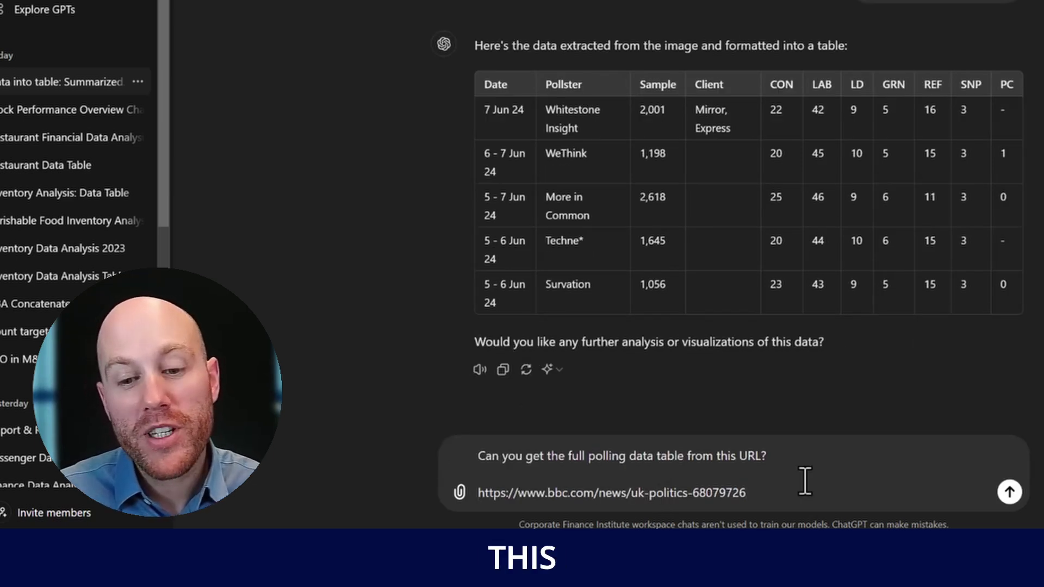
key("Return")
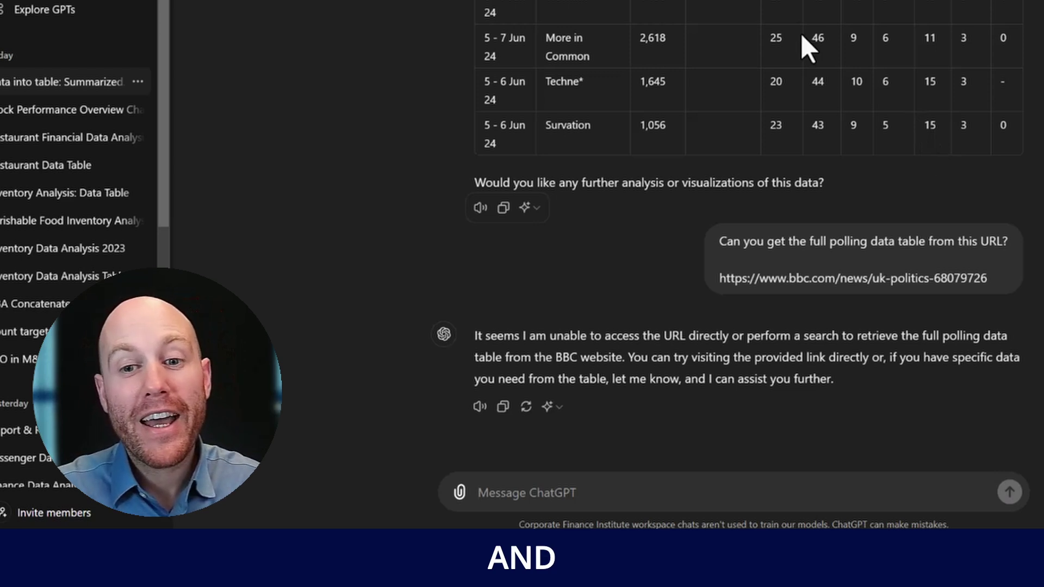
left_click_drag(482, 9, 1013, 128)
Step: Clear the text selection on the BBC full polling data table
left_click(1013, 127)
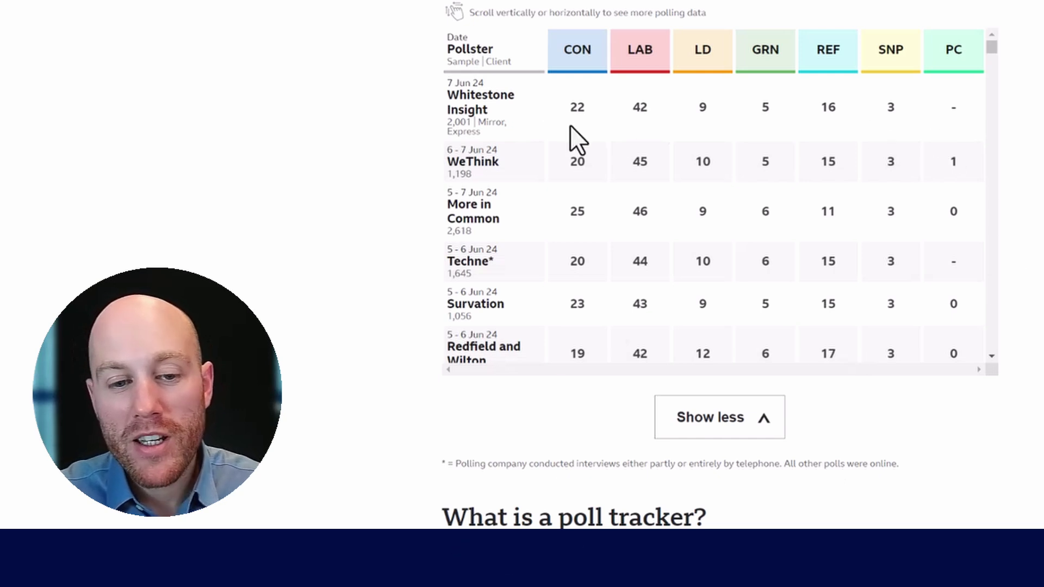
scroll(570, 110, "down", 5)
scroll(578, 122, "down", 5)
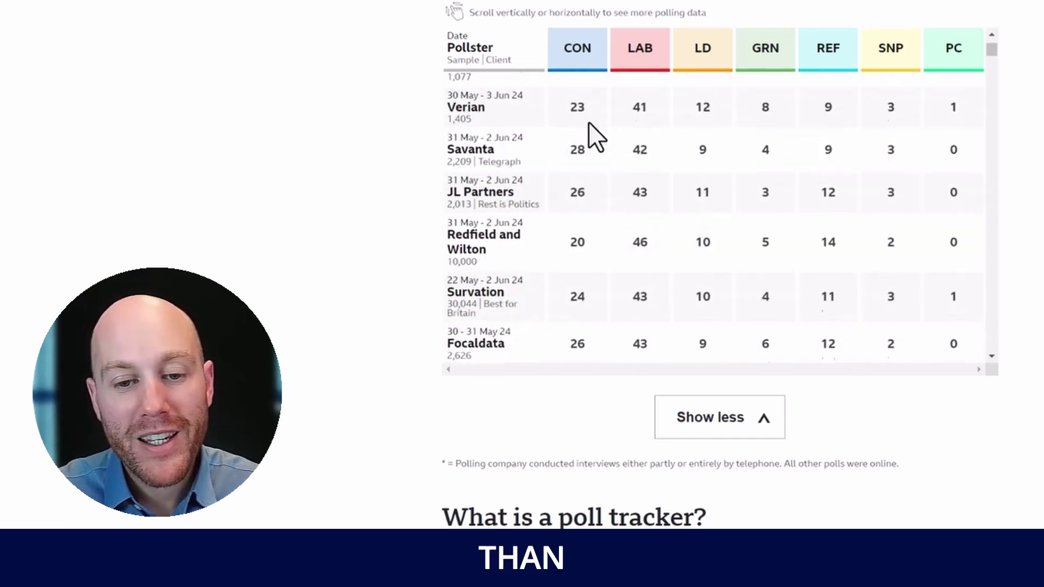
scroll(590, 135, "down", 5)
scroll(600, 159, "down", 5)
scroll(603, 168, "down", 5)
scroll(605, 172, "down", 5)
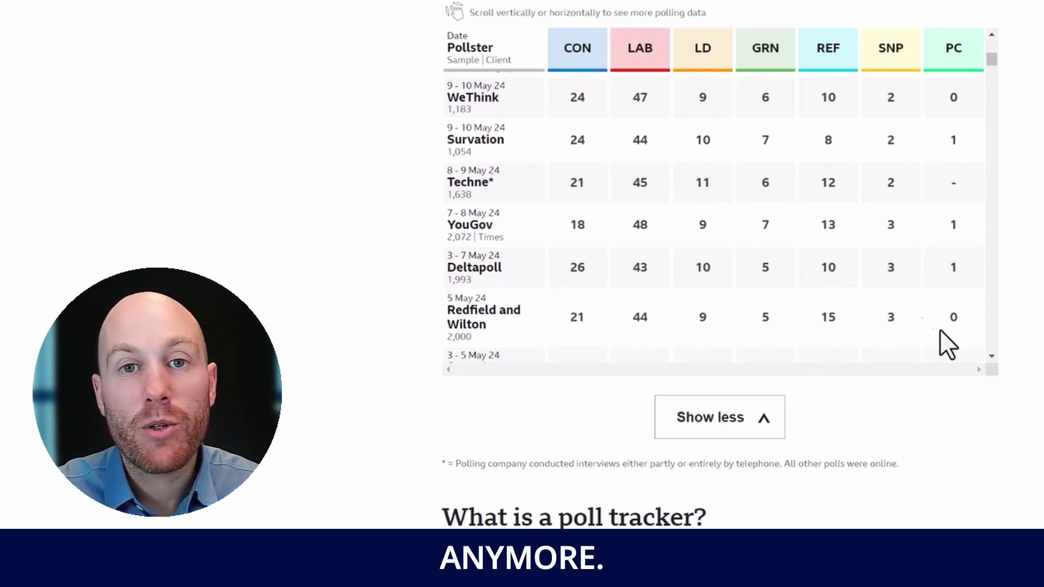
scroll(893, 244, "up", 3)
scroll(893, 248, "up", 3)
scroll(894, 248, "up", 3)
scroll(895, 247, "up", 3)
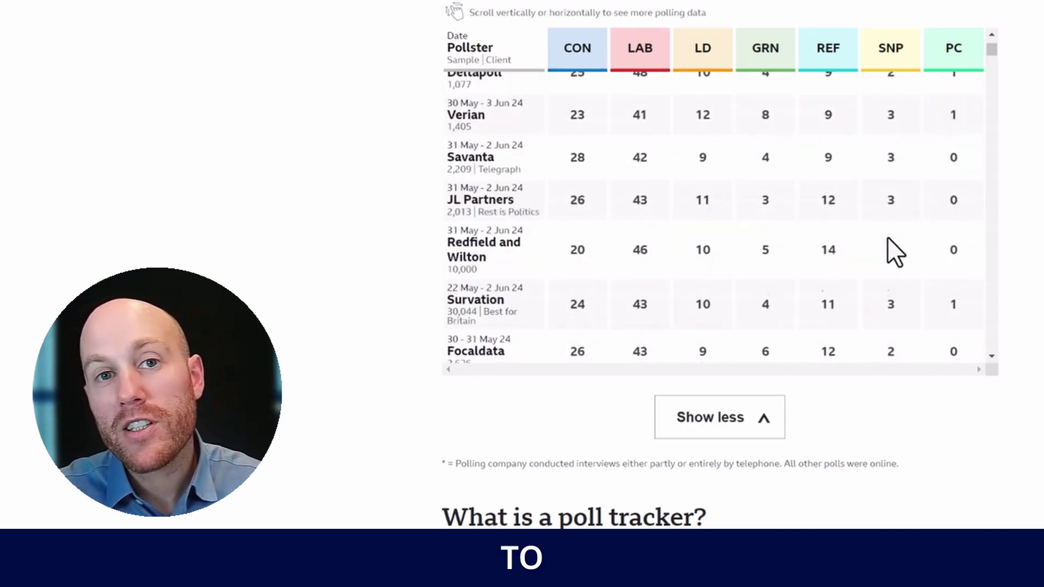
scroll(887, 239, "up", 3)
scroll(888, 240, "up", 2)
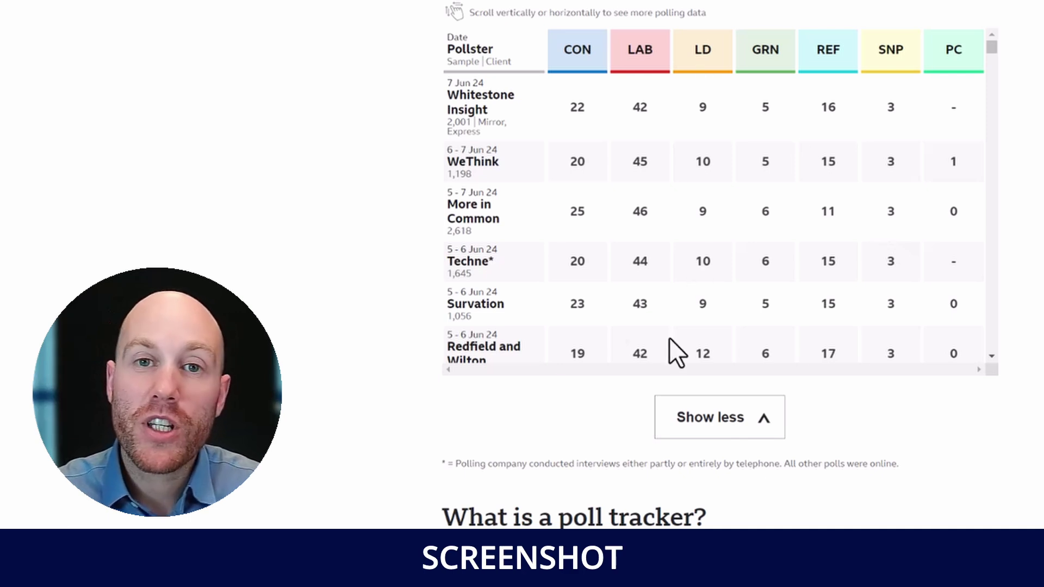